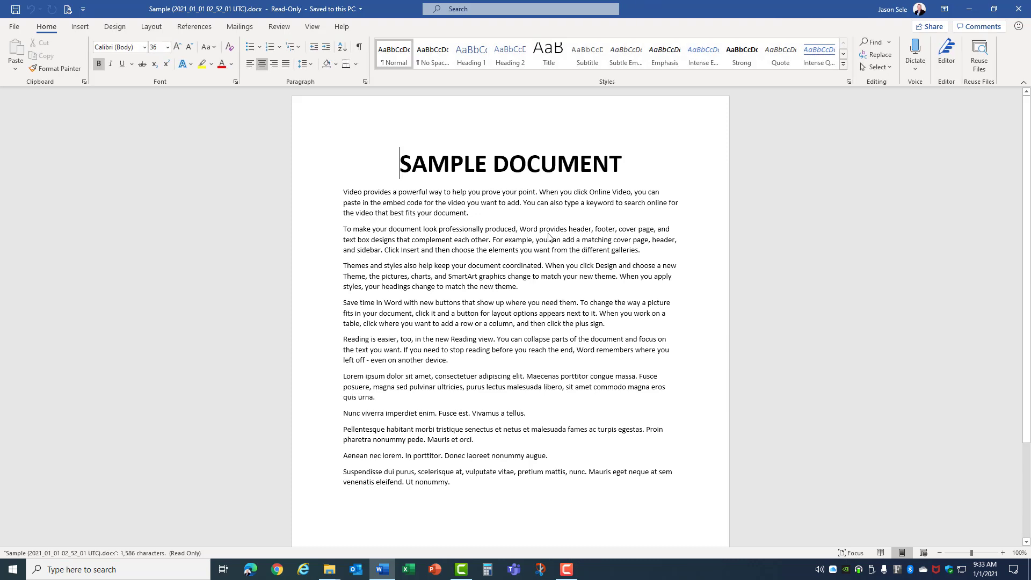
Step: Close the previewed document, browse Sample.docx's versions in File History from the latest back to the earliest, and close the history
click(1018, 9)
click(320, 420)
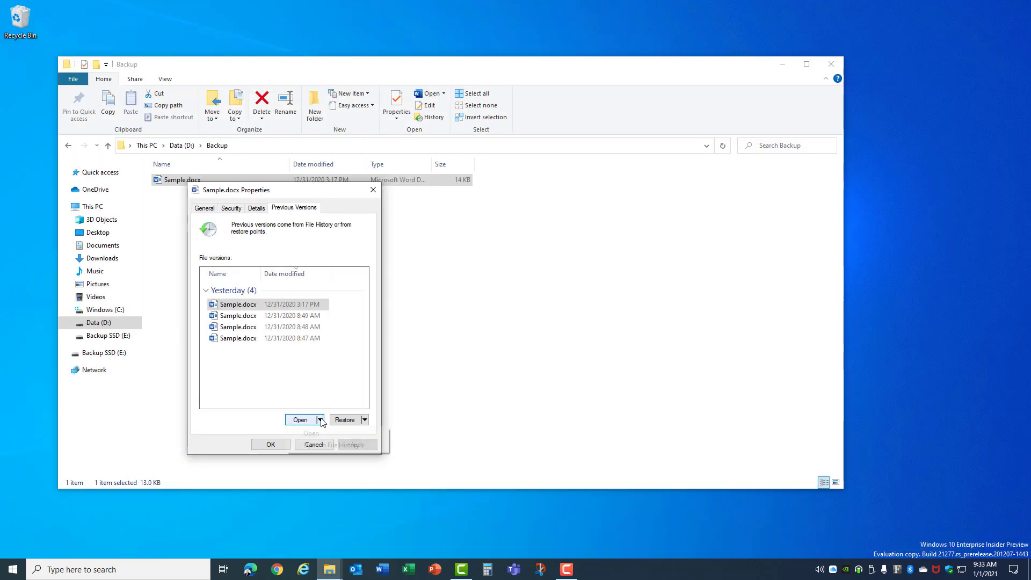
click(343, 446)
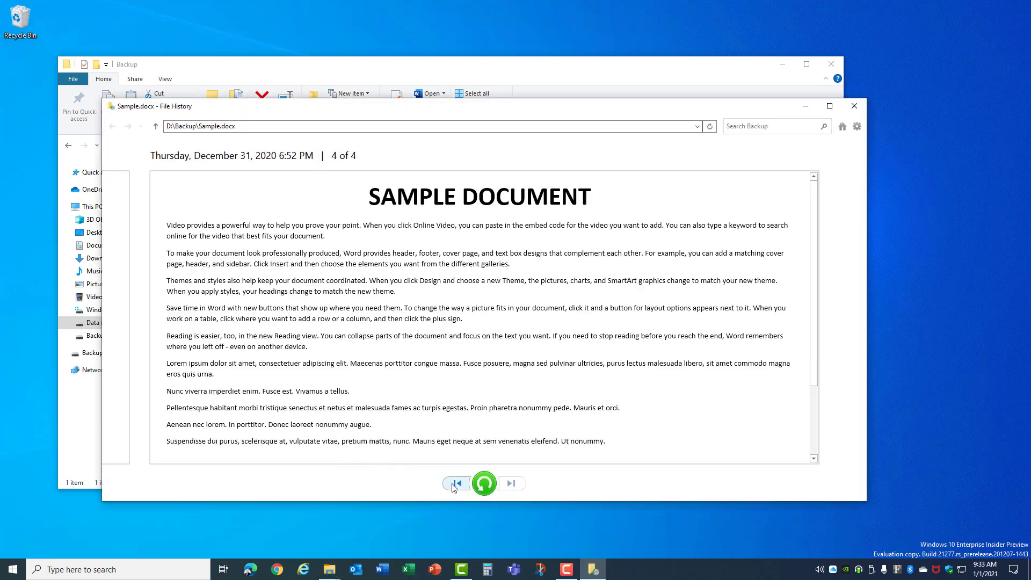
click(456, 484)
click(456, 484)
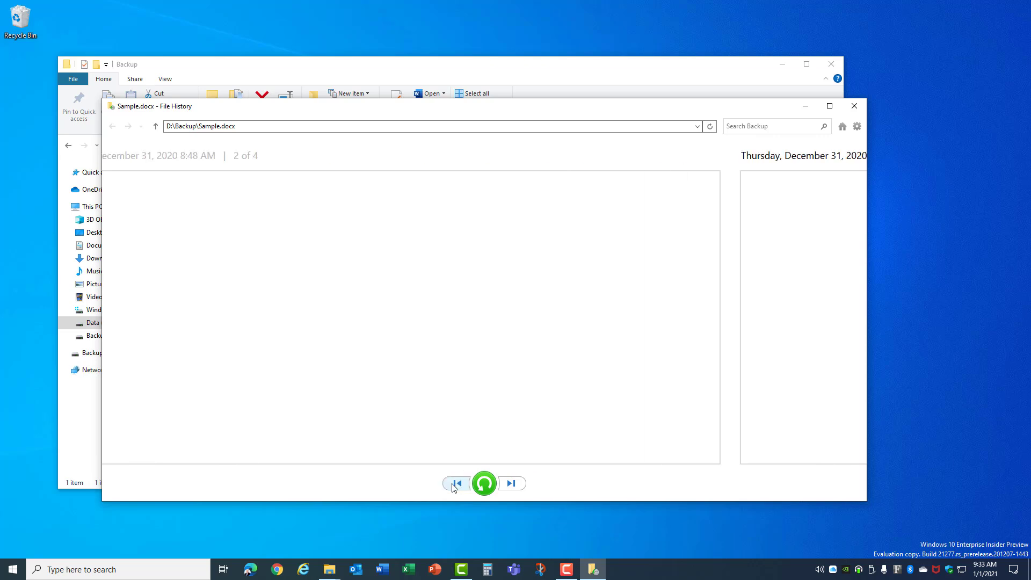
click(456, 484)
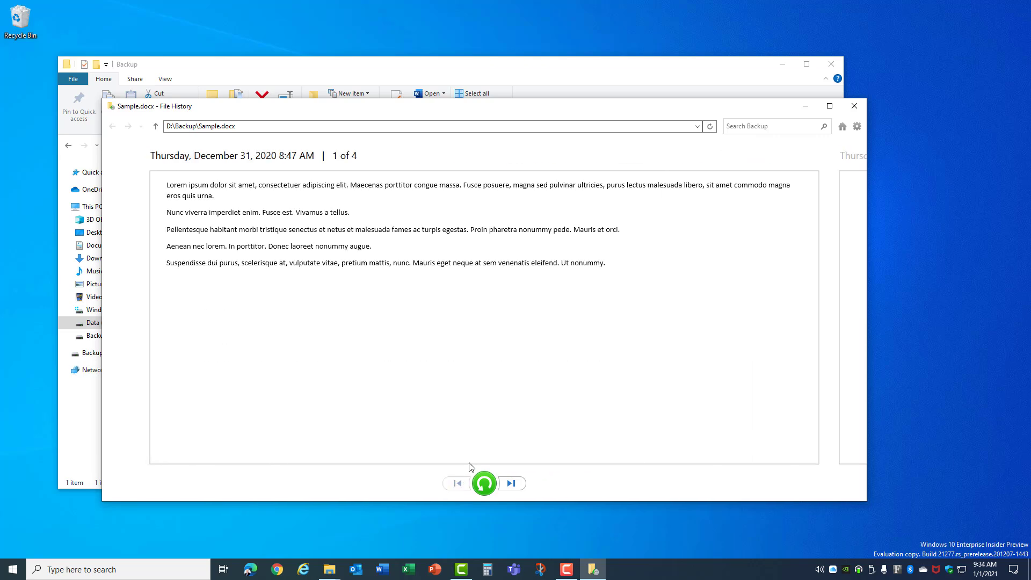
click(854, 107)
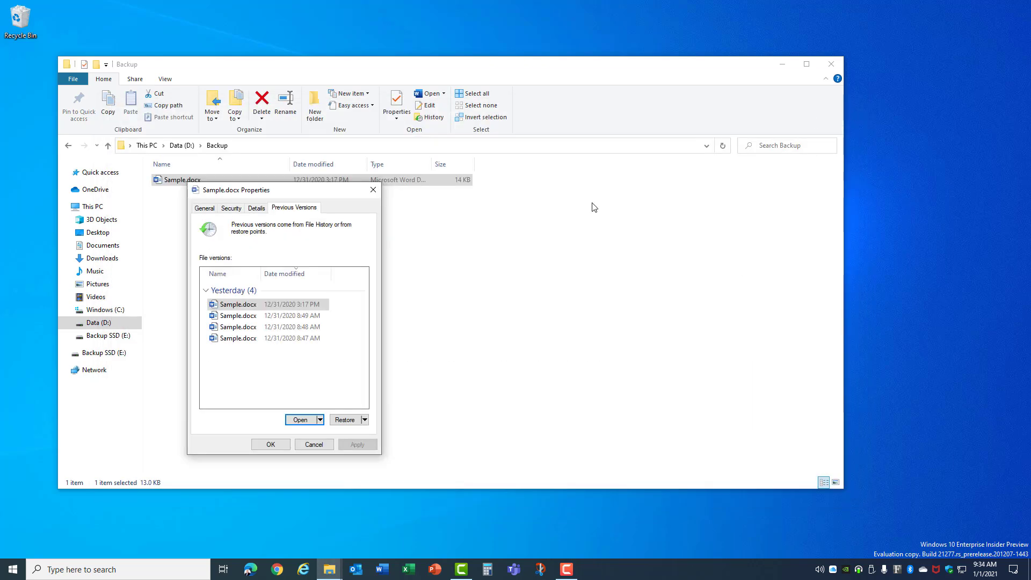
Step: Check the restore choices for Sample.docx, close its properties, and display the previous versions of the Backup folder on Data (D:)
click(364, 420)
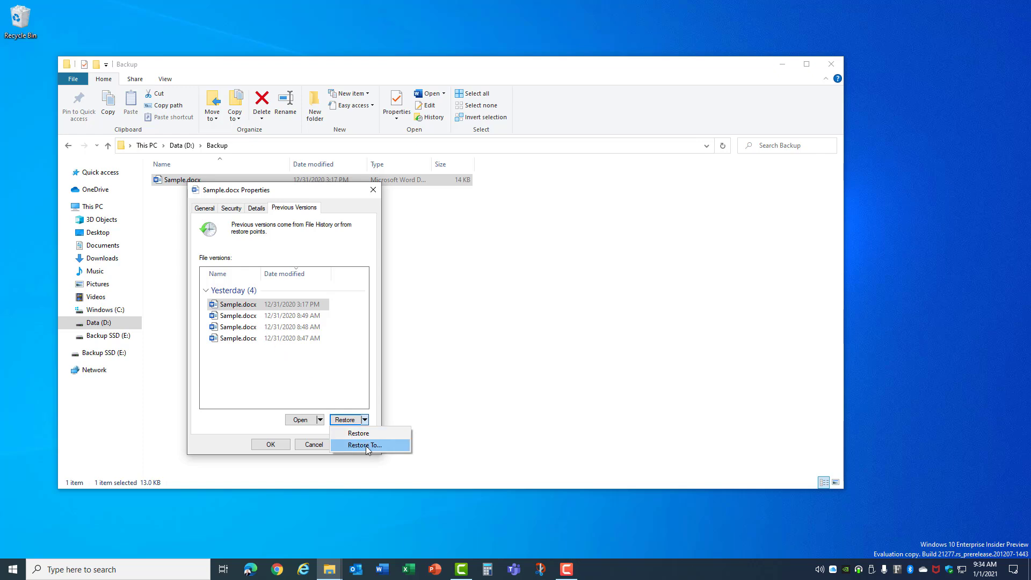
click(289, 447)
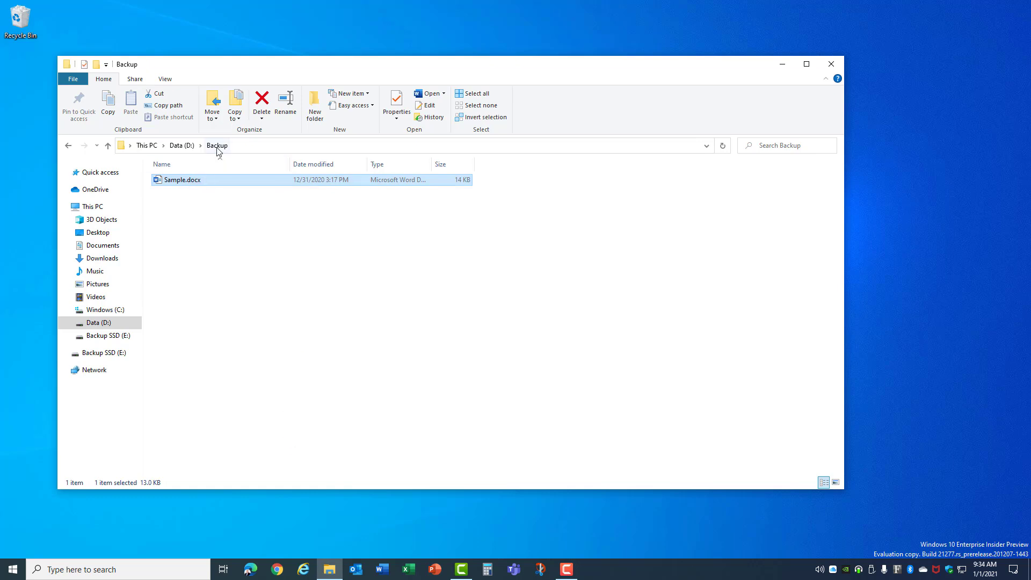
click(192, 146)
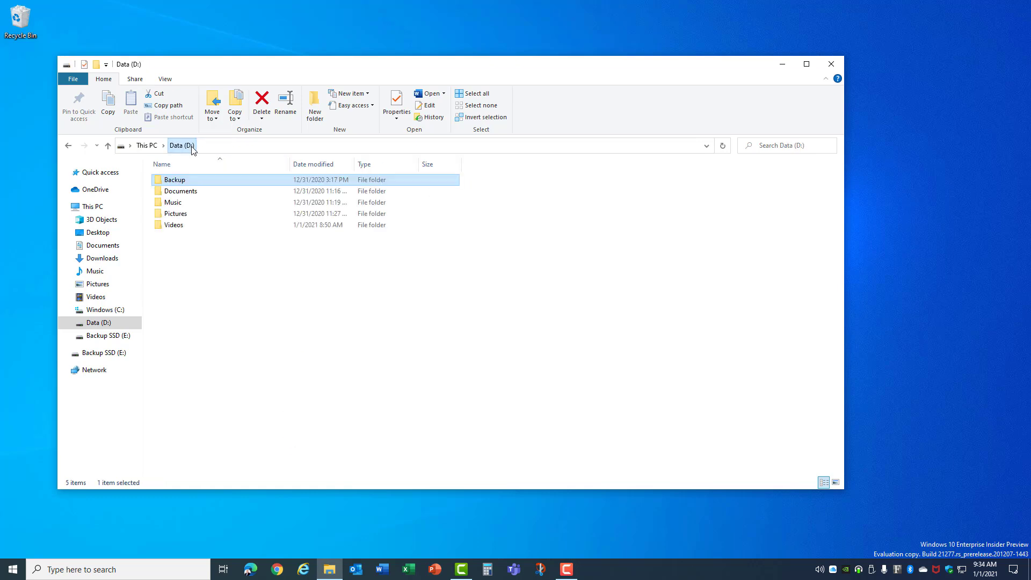
right_click(177, 182)
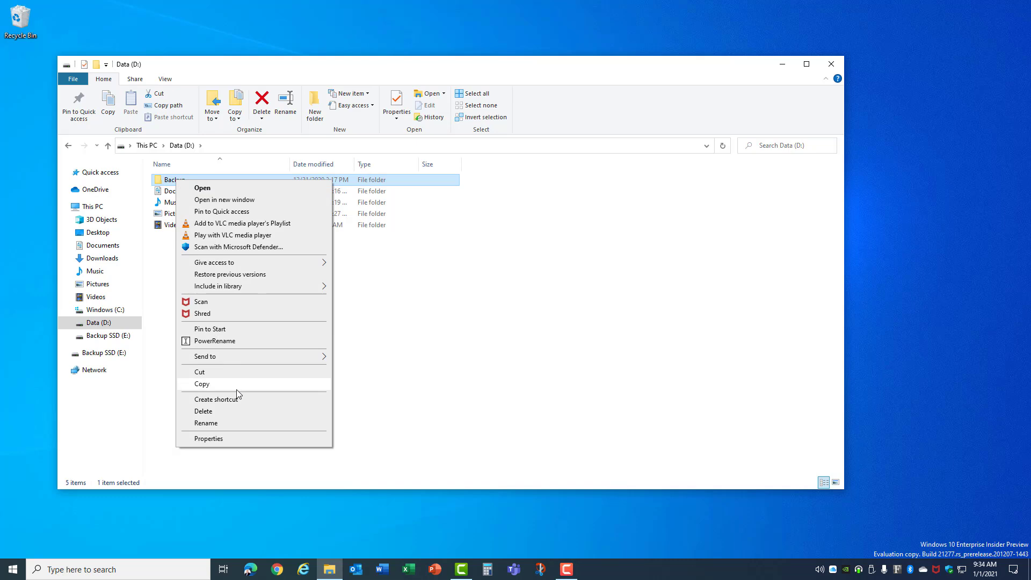
click(219, 439)
click(299, 206)
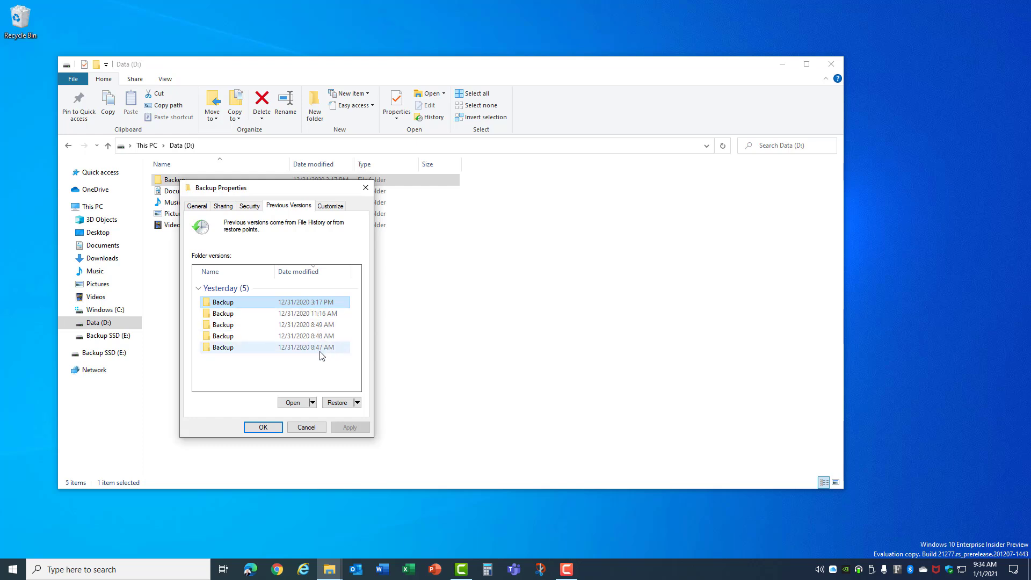
Step: Browse the Backup folder's versions in File History from the latest back to the earliest, and close the history
click(312, 404)
click(310, 429)
click(458, 484)
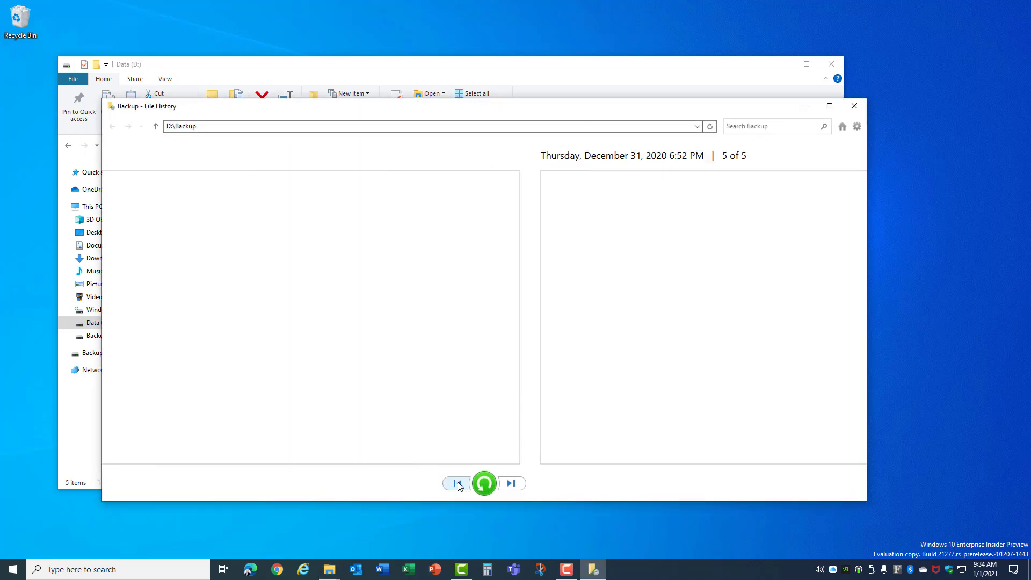
click(458, 484)
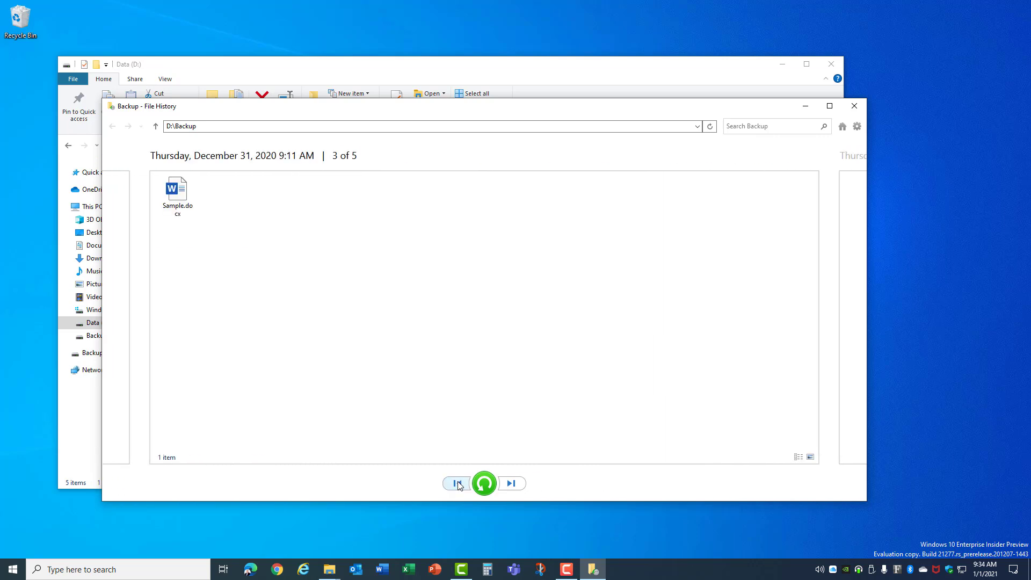
click(458, 484)
click(459, 484)
click(855, 106)
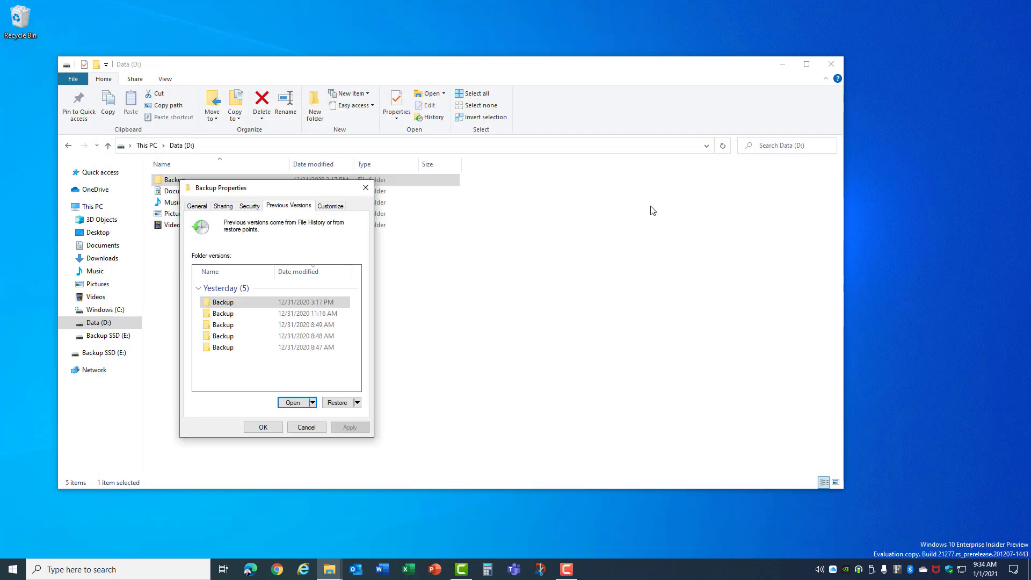
Step: Restore the 12/31/2020 3:17 PM version of the Backup folder to its original location
click(357, 403)
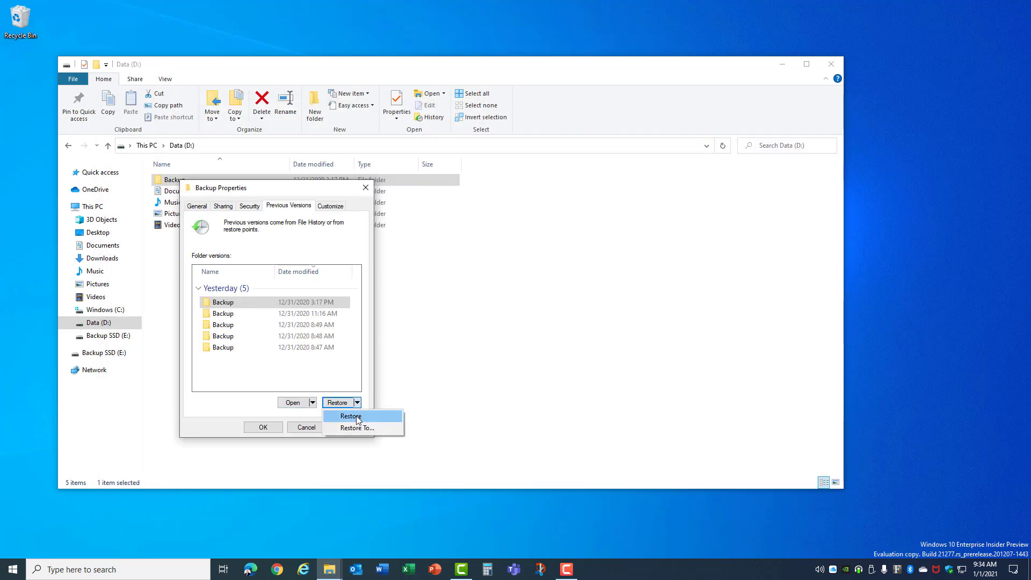
click(351, 416)
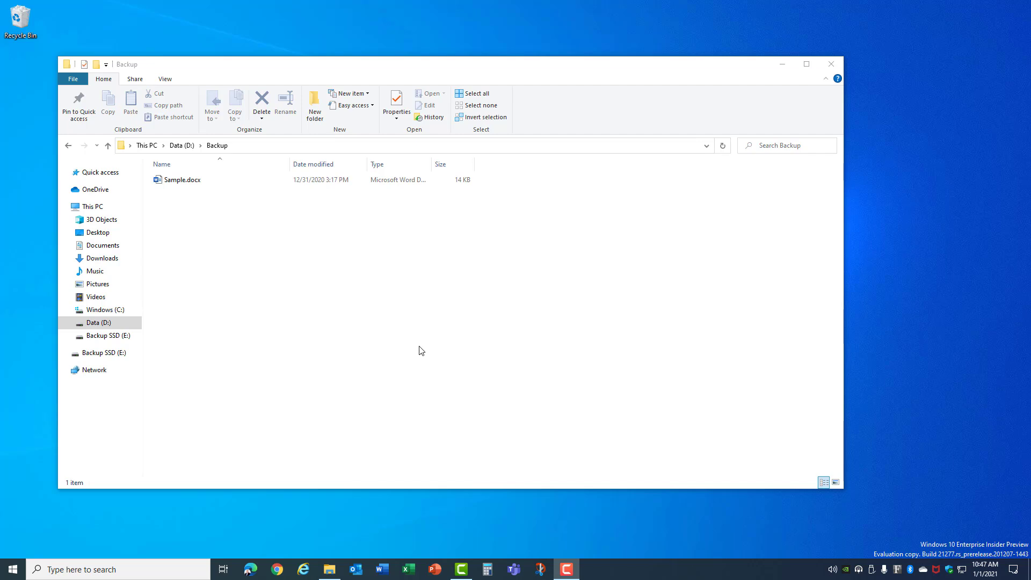
Step: In Windows Settings, add Backup SSD (E:) as the File History backup drive under Update & Security
click(13, 570)
click(20, 524)
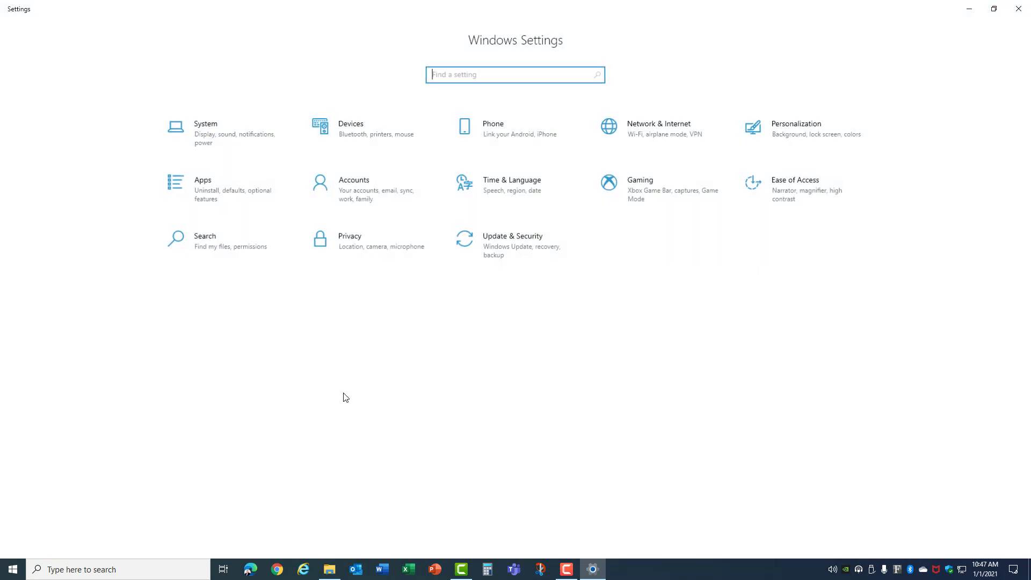
click(502, 257)
click(55, 201)
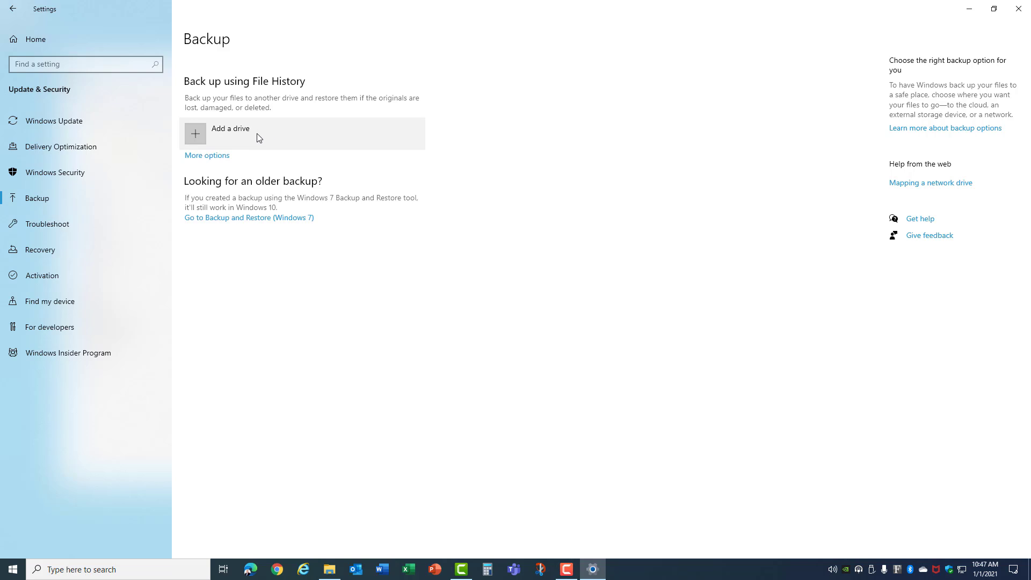
click(202, 139)
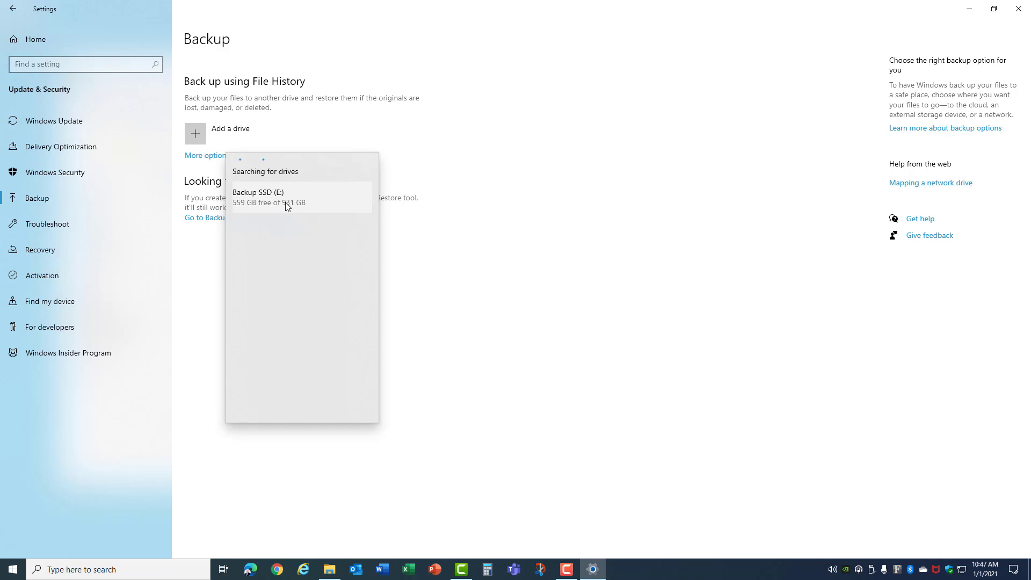
click(287, 200)
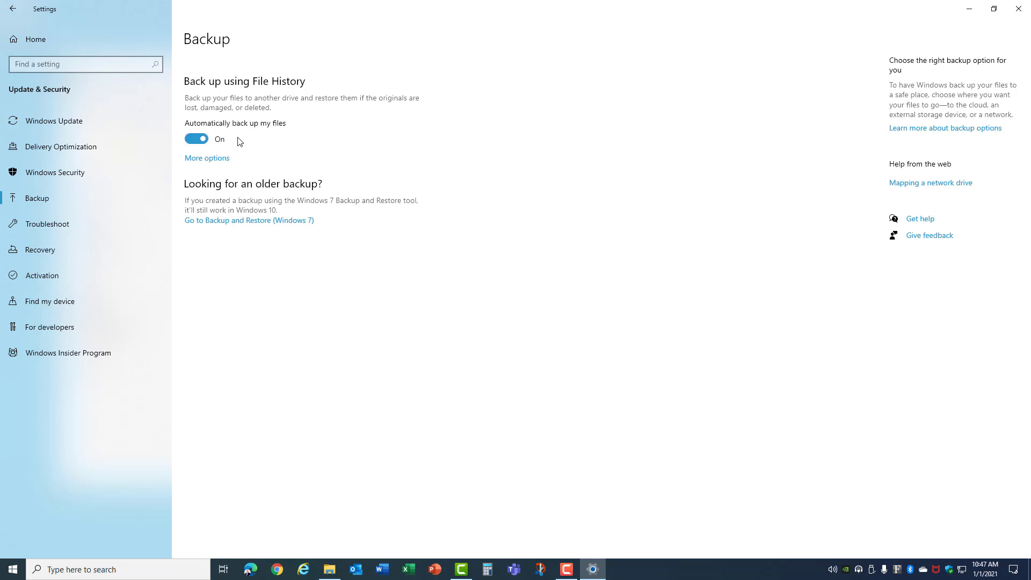
Step: Open the File History backup options and review the available backup frequencies and retention periods, keeping the defaults
click(213, 162)
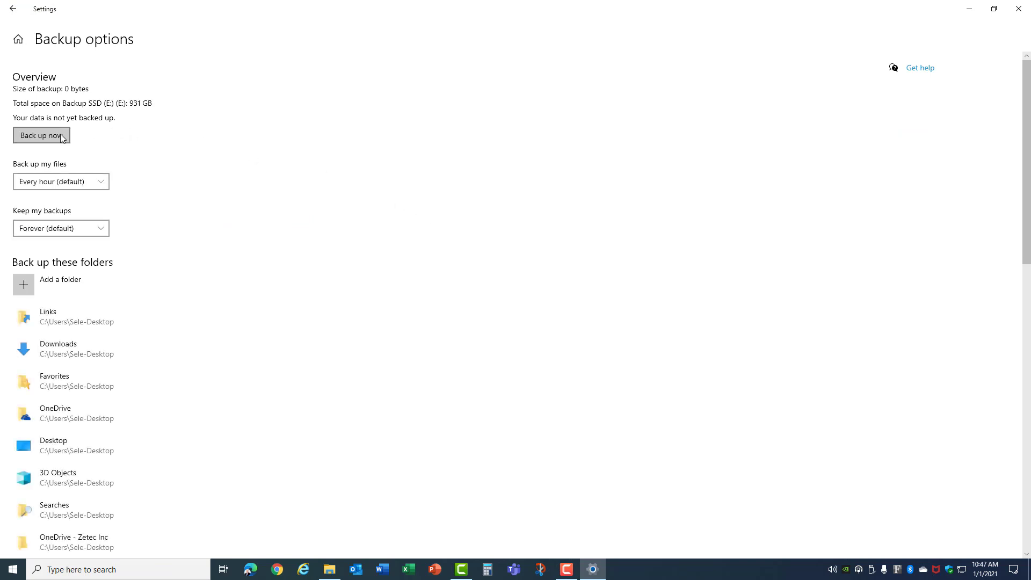
click(81, 184)
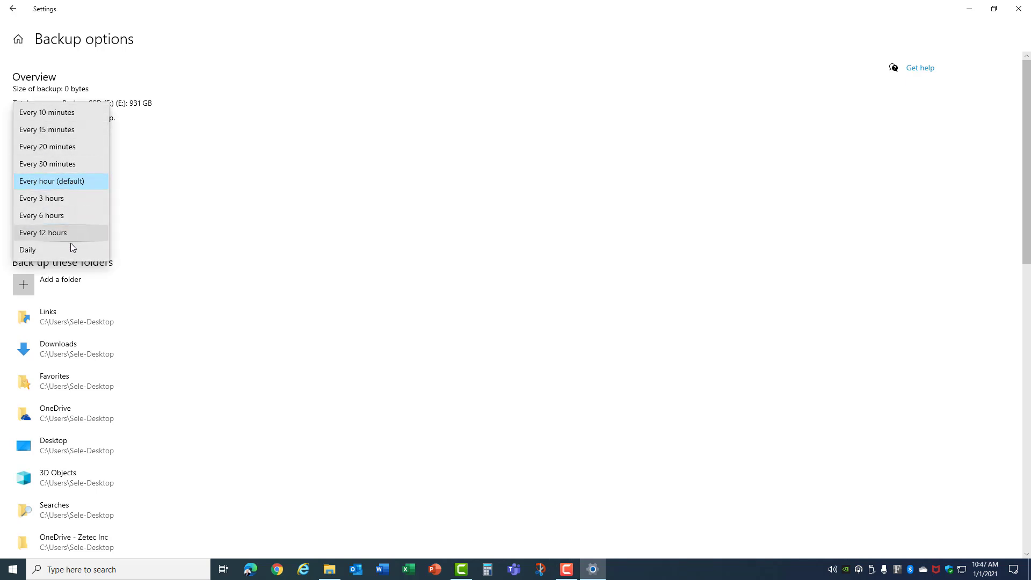
click(150, 207)
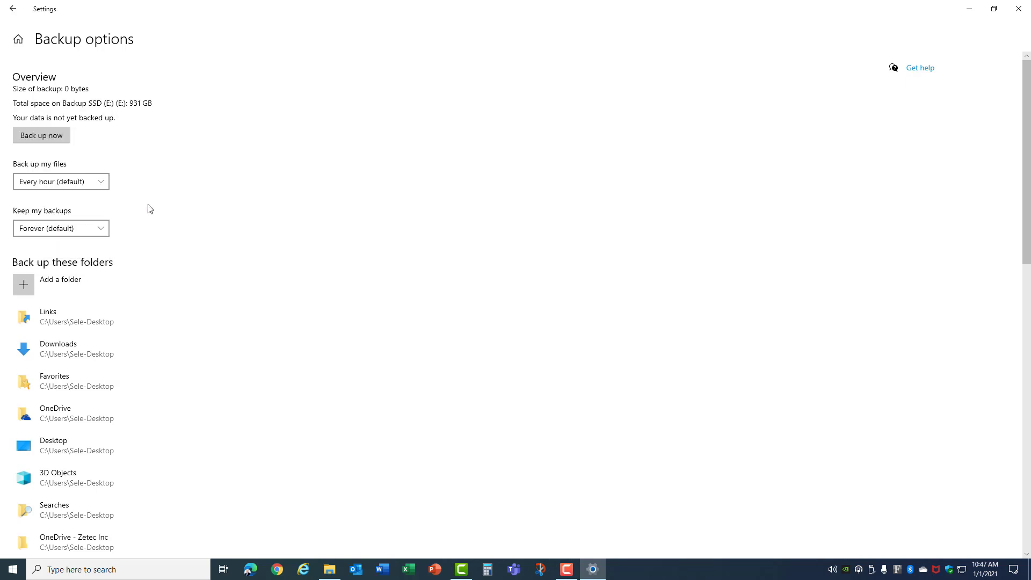
click(90, 227)
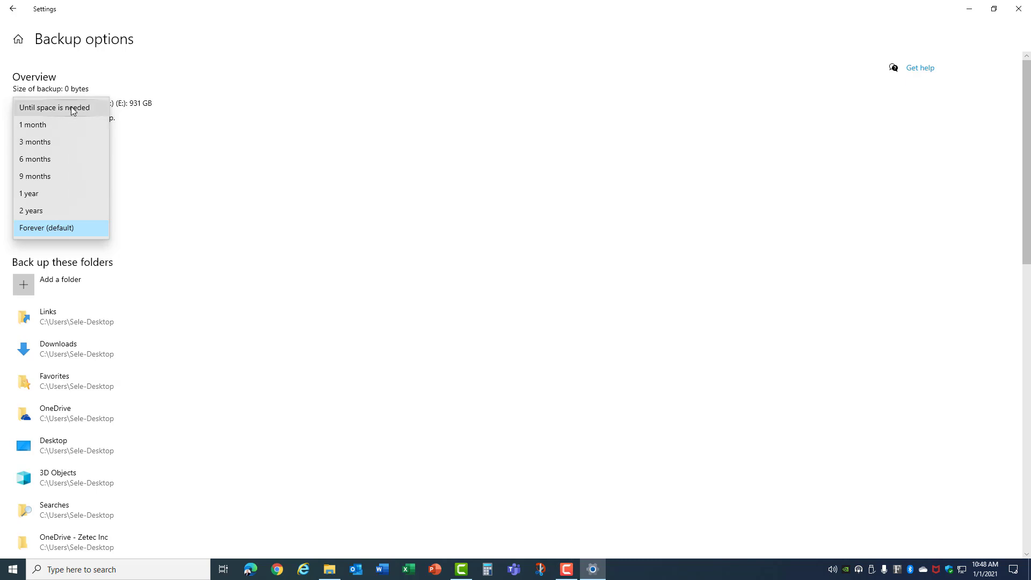
click(148, 179)
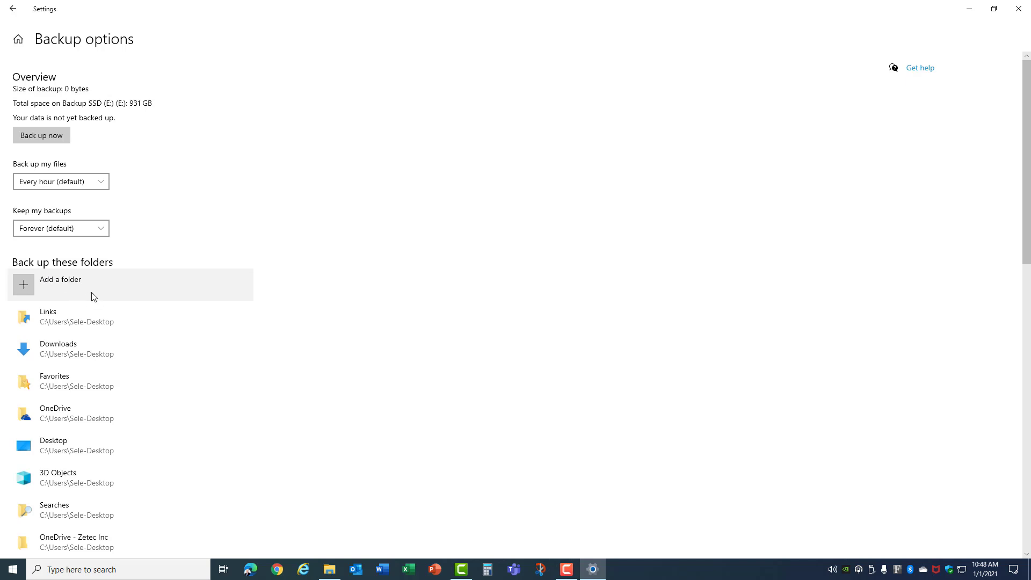
Step: Add the Backup folder from Data (D:) to the backed-up folders and review the folder list and remaining backup options
click(28, 284)
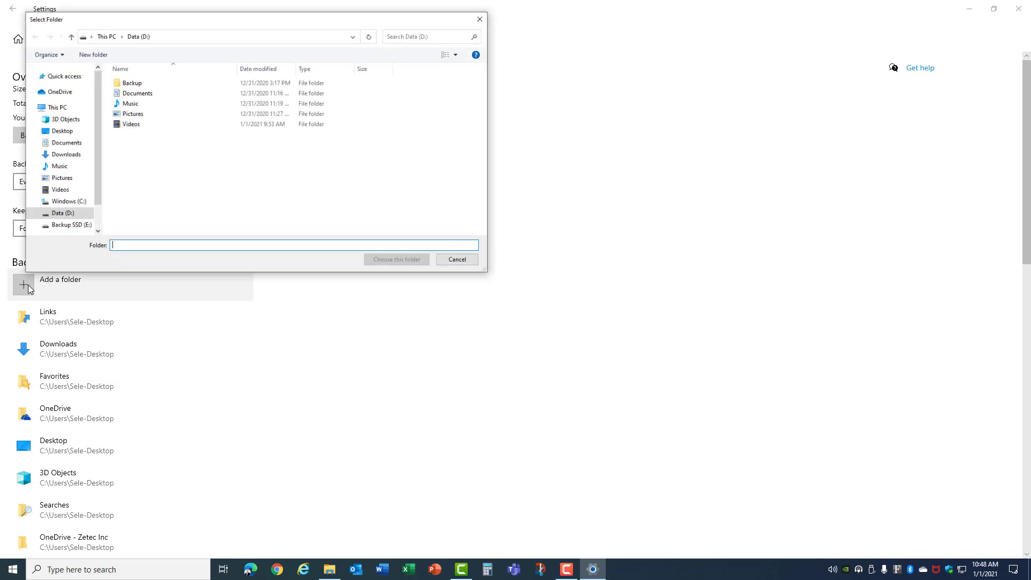
click(121, 79)
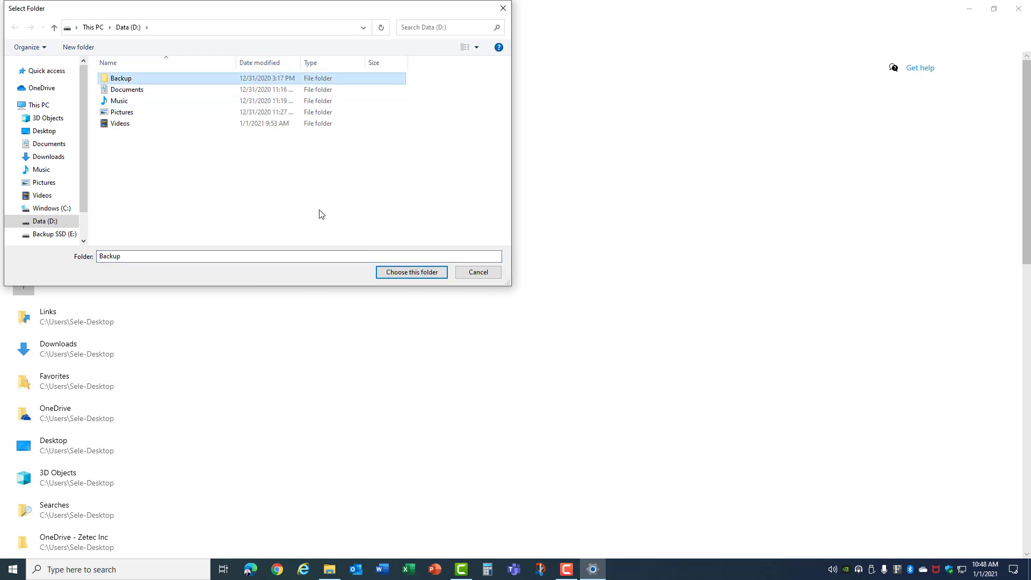
click(410, 273)
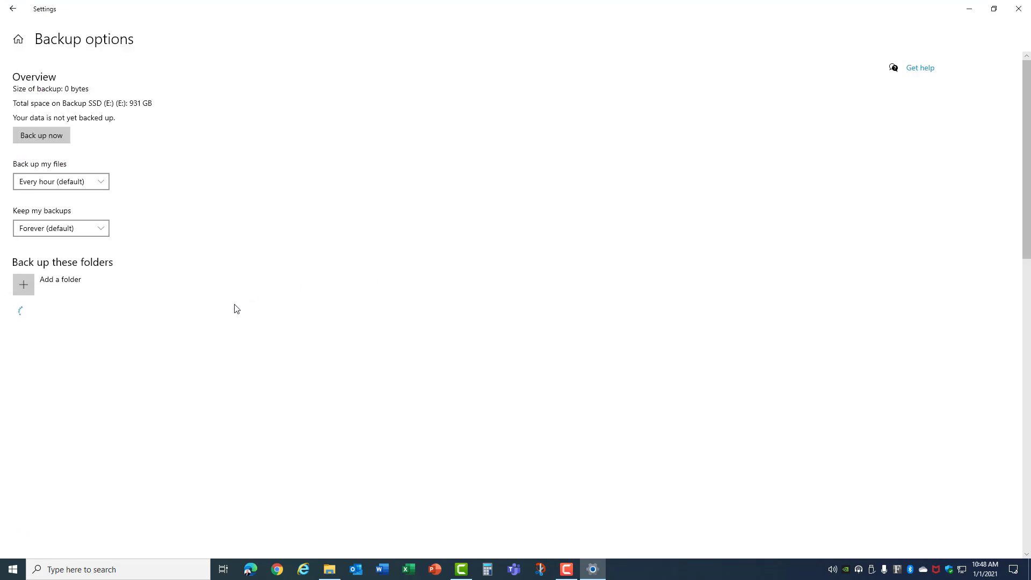
scroll(235, 306, down, 8)
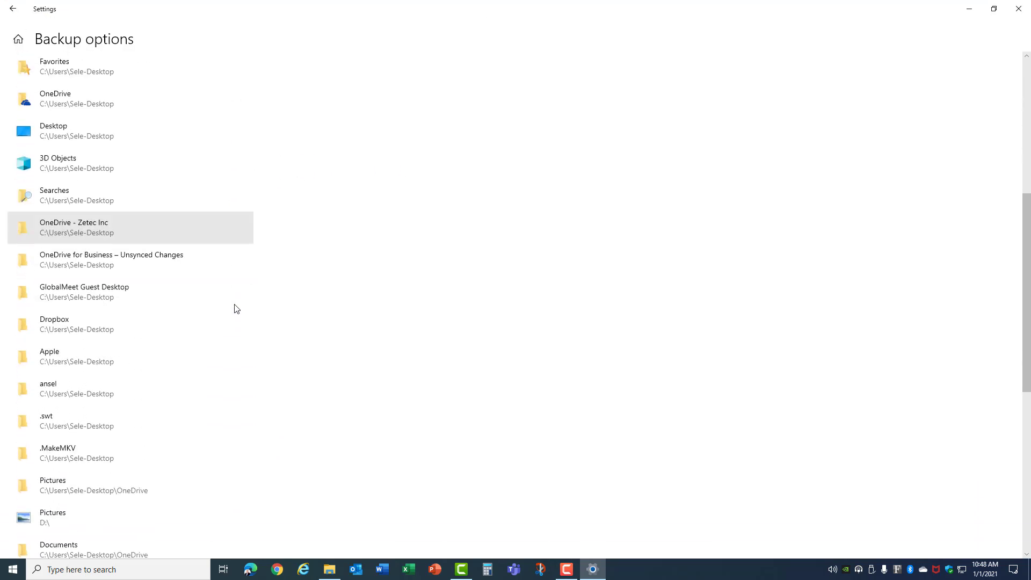
scroll(234, 308, down, 6)
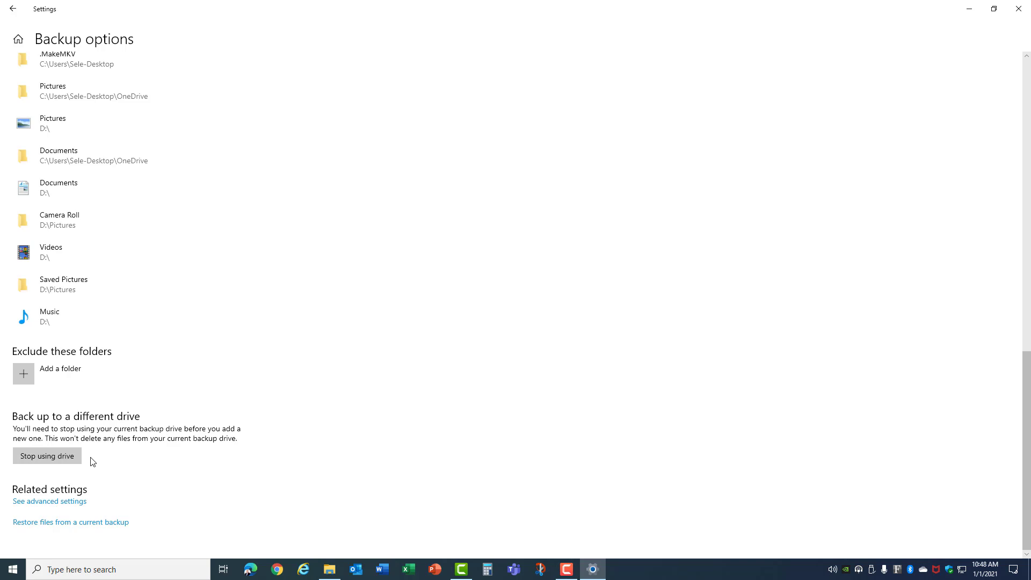
scroll(92, 462, up, 15)
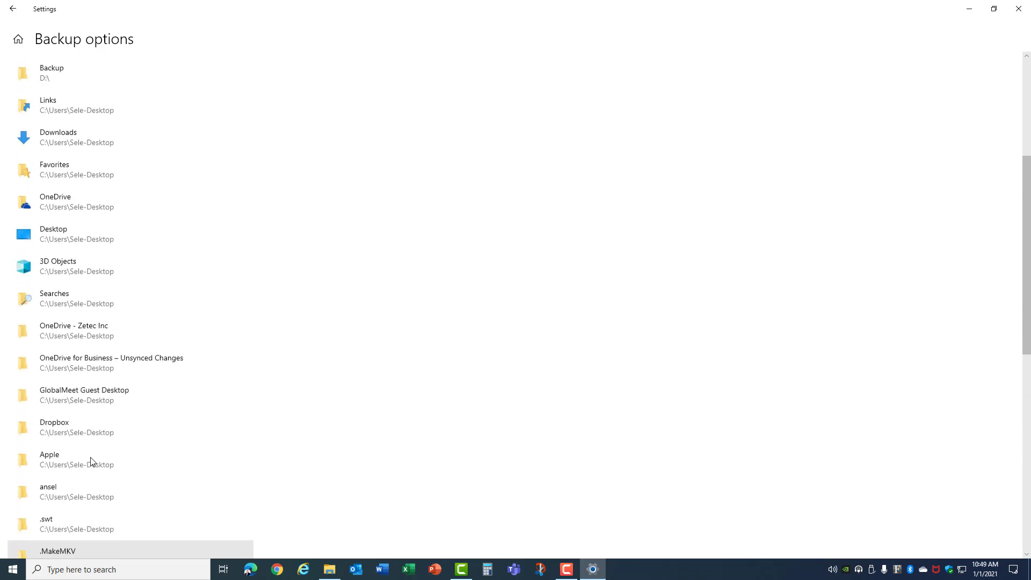